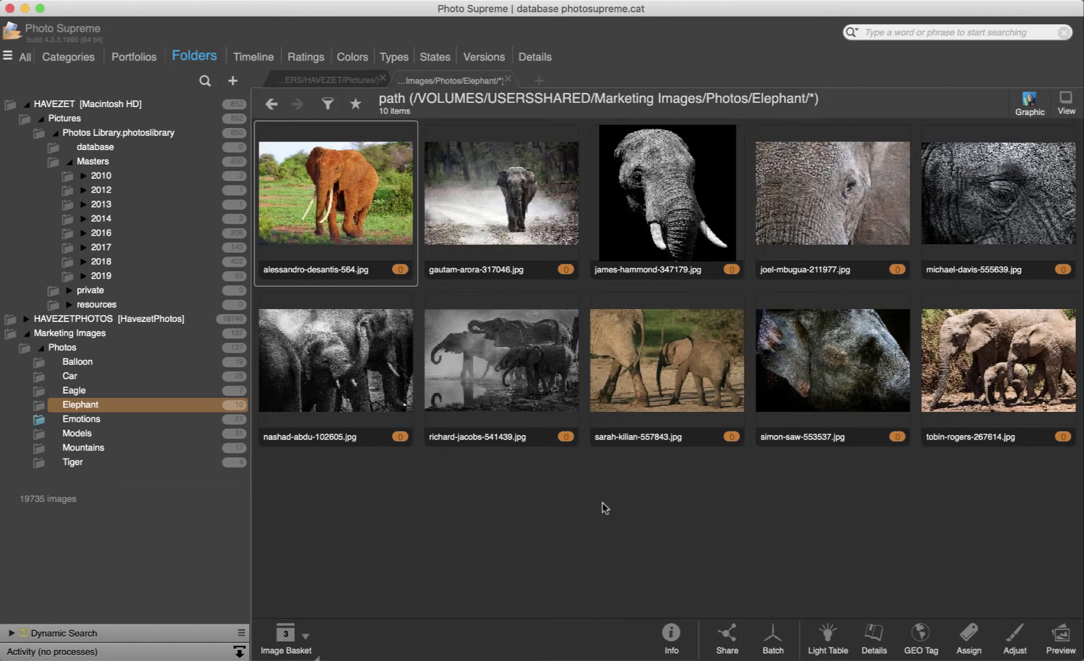
Launch TextEdit from Spotlight, start a new document and type the sample name 20190323_0012.jpg
{"action": "key", "text": "super+space"}
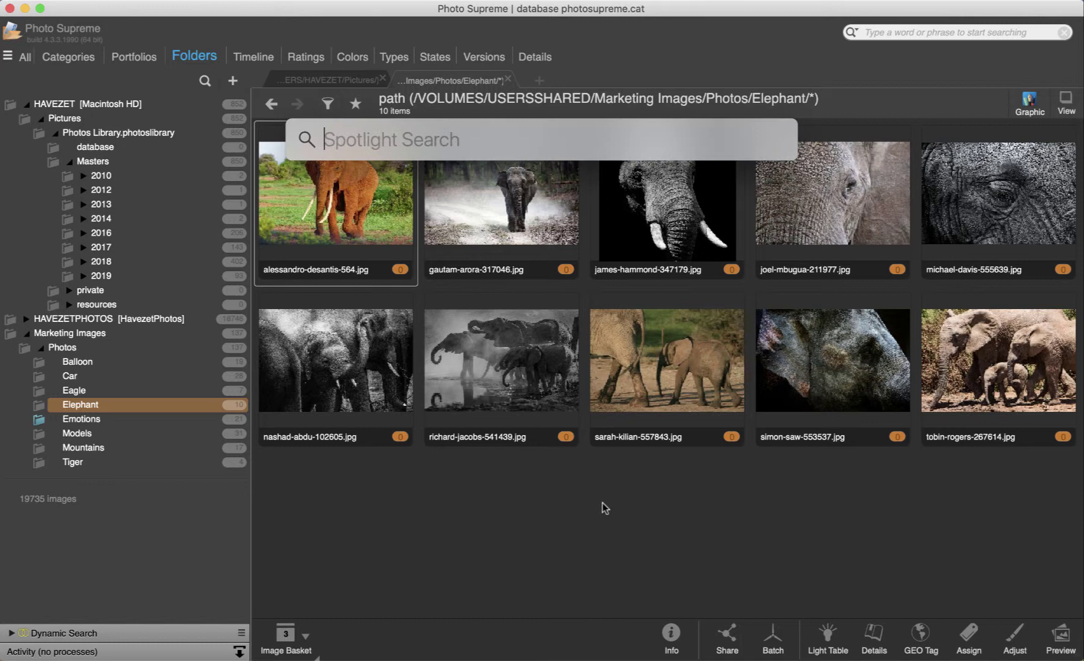
{"action": "type", "text": "te"}
{"action": "key", "text": "Return"}
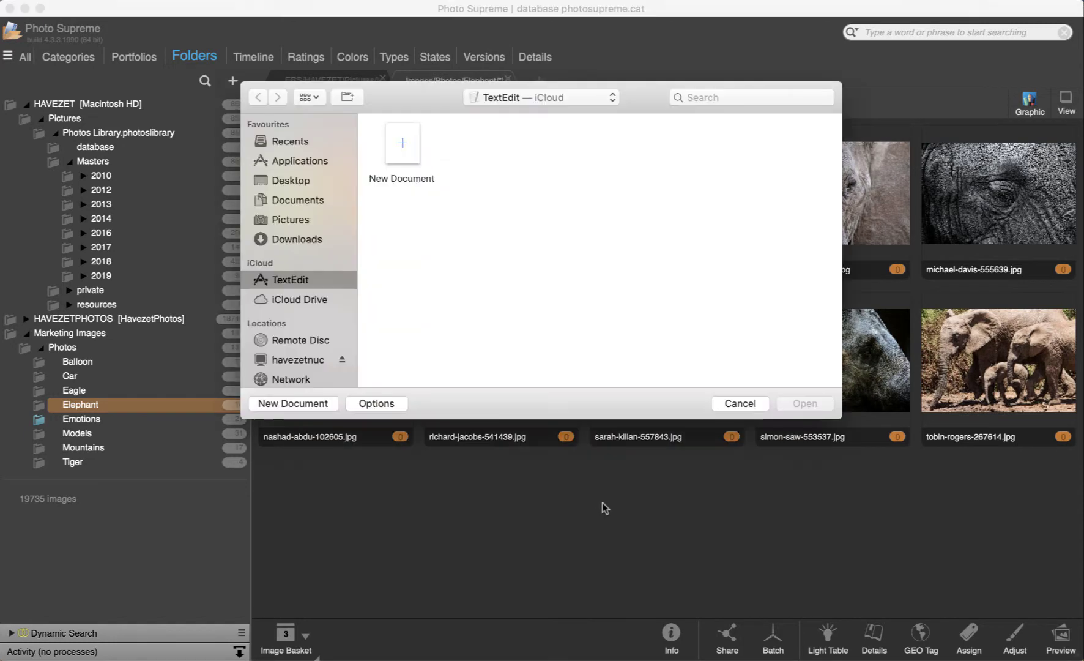
{"action": "double_click", "coordinate": [402, 150]}
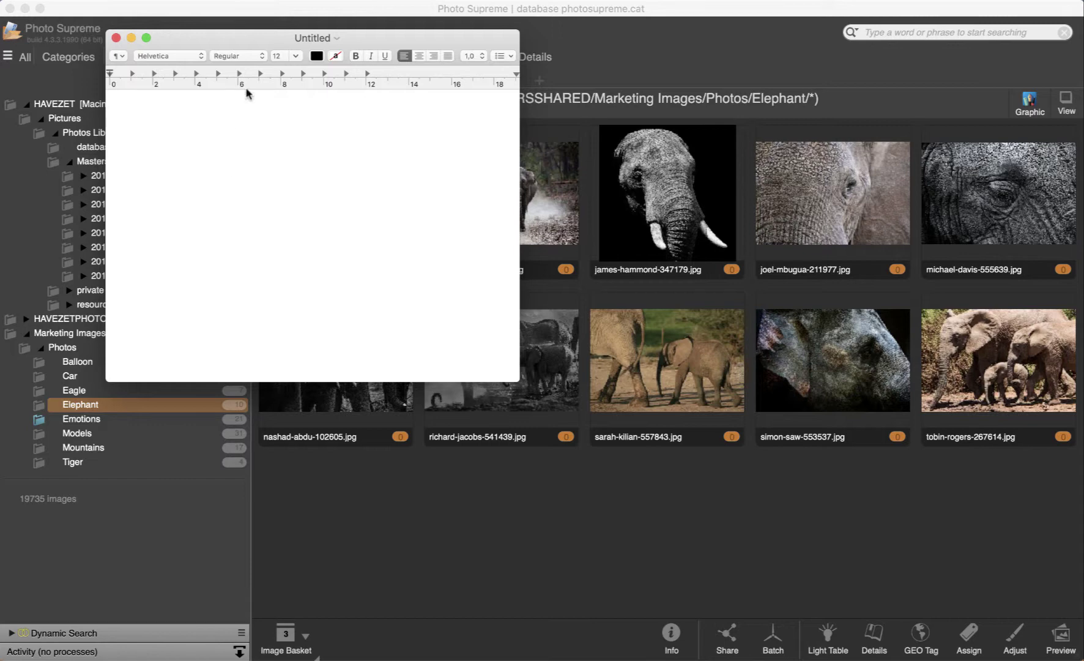
{"action": "left_click_drag", "start_coordinate": [220, 42], "coordinate": [159, 295]}
{"action": "type", "text": "2019"}
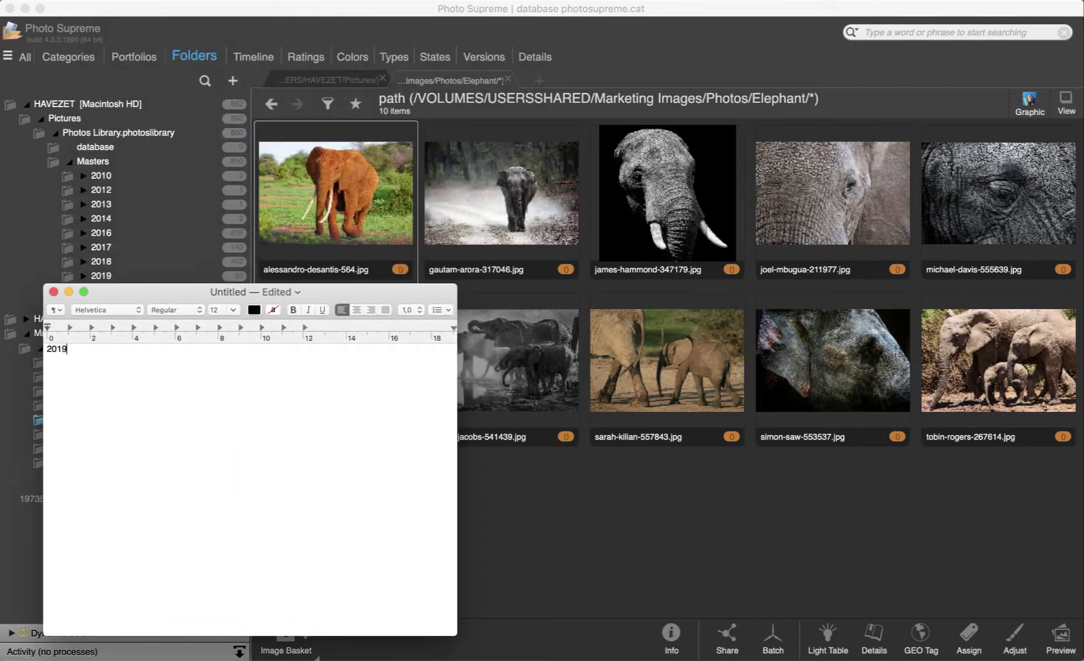
{"action": "type", "text": "0323"}
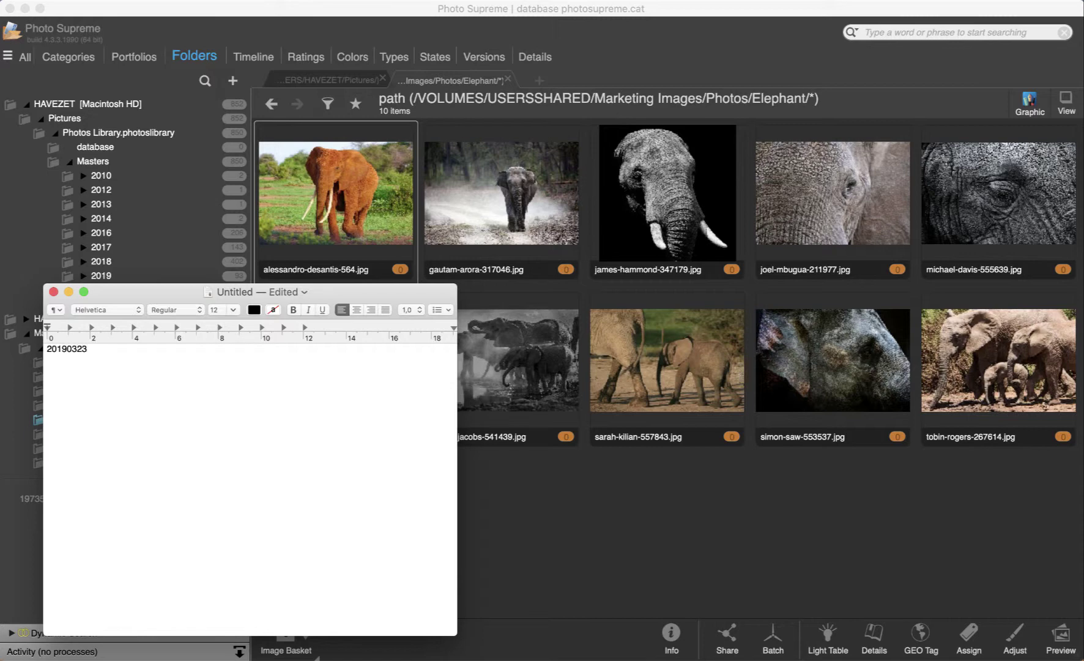
{"action": "type", "text": "_0012.jpg"}
Select all ten elephant photos and open Operations > Rename Files from the thumbnail context menu
{"action": "left_click", "coordinate": [431, 222]}
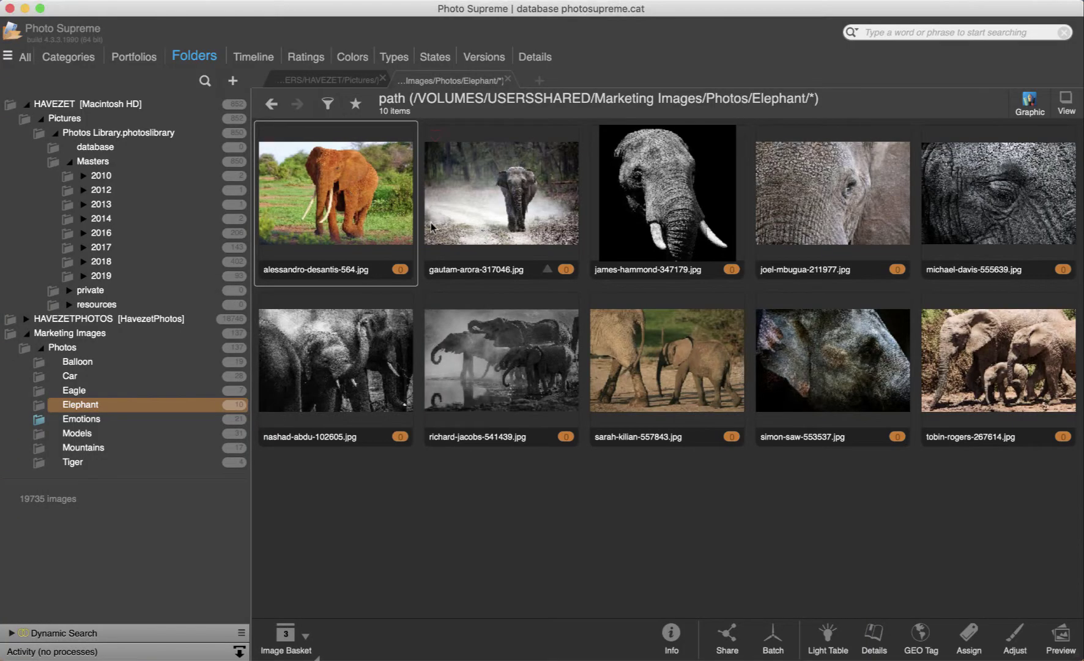
{"action": "key", "text": "super+a"}
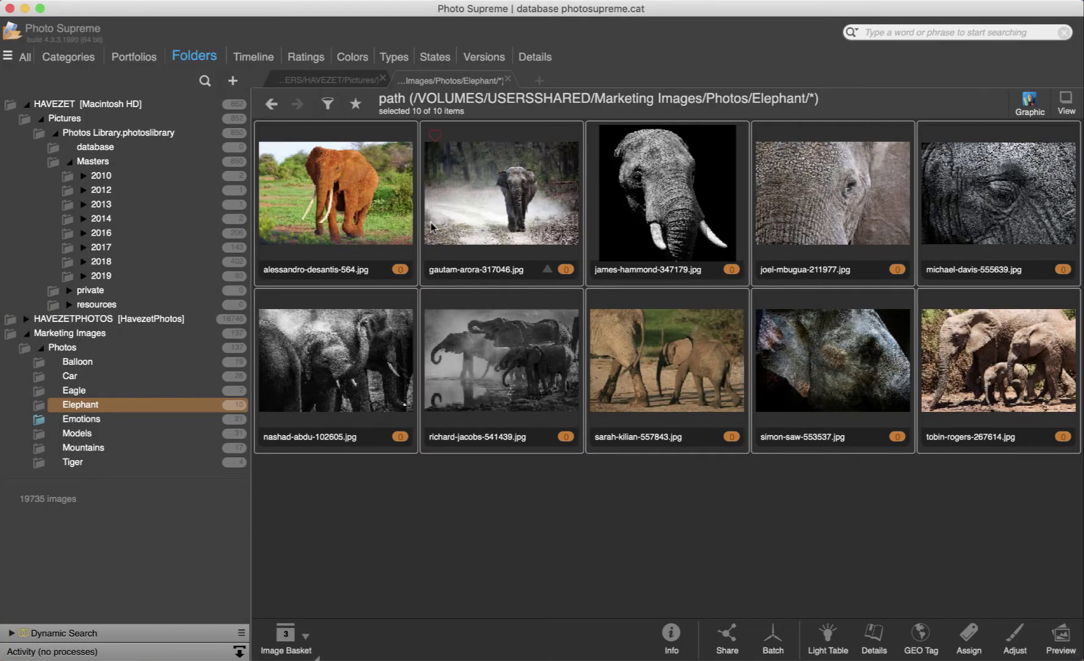
{"action": "right_click", "coordinate": [513, 204]}
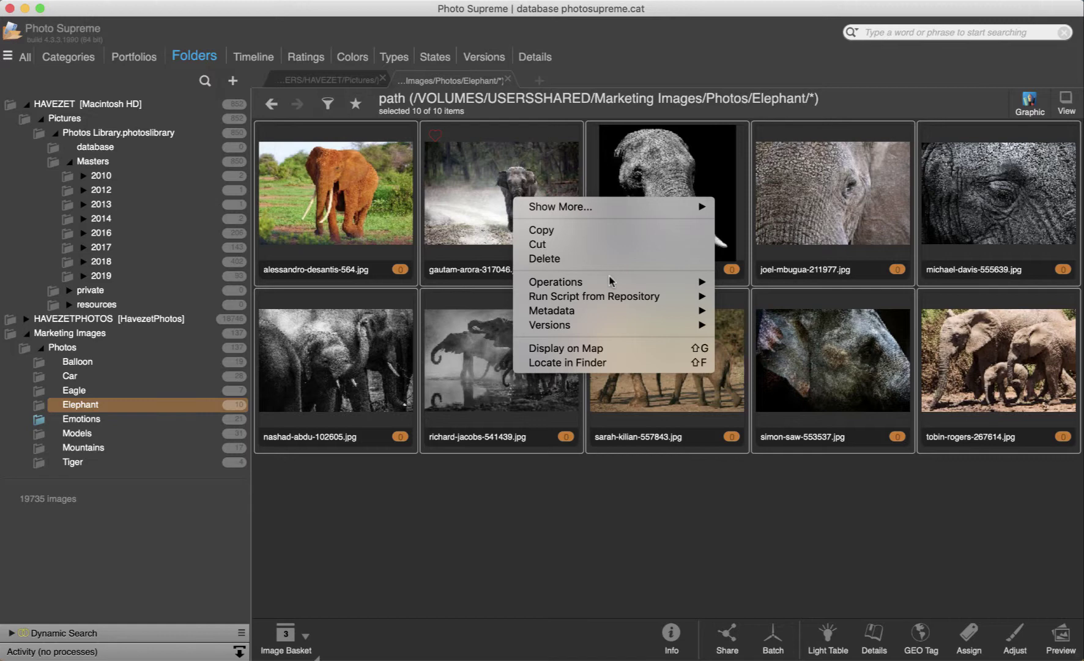
{"action": "mouse_move", "coordinate": [704, 282]}
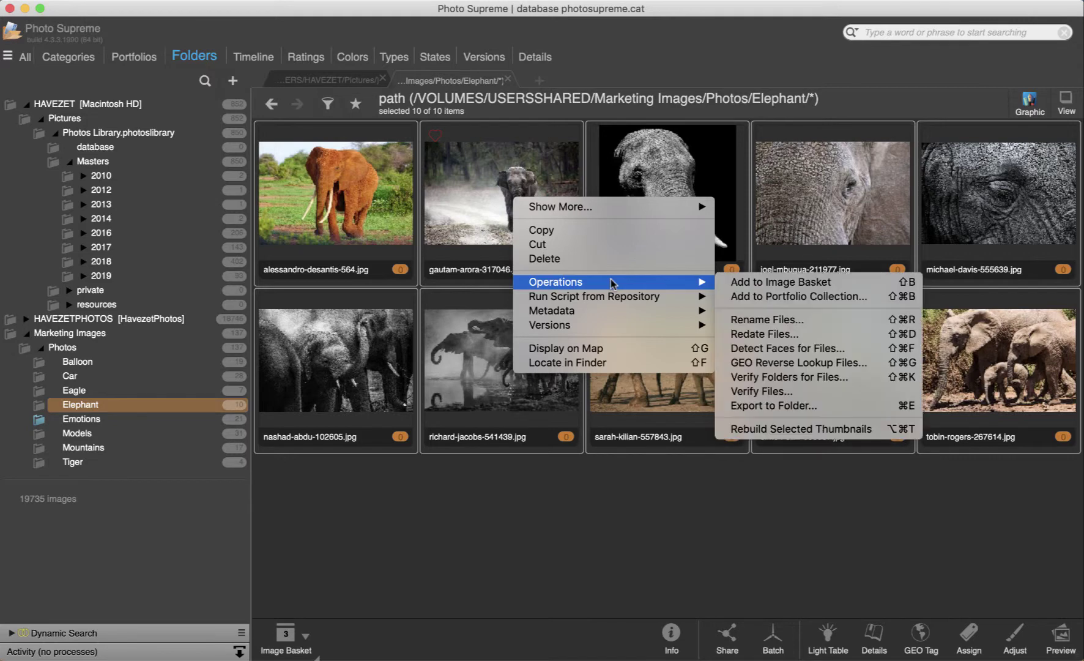
{"action": "left_click", "coordinate": [759, 320]}
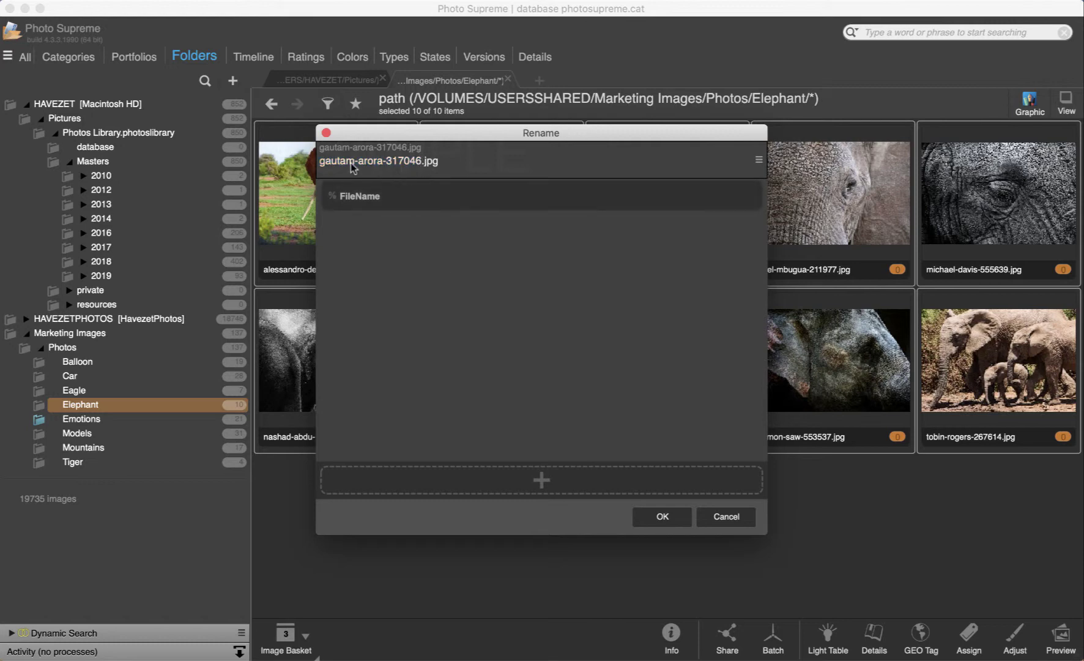
Break the sample name into separate lines 2019, 03, 23, _ and 0012
{"action": "key", "text": "super+Tab"}
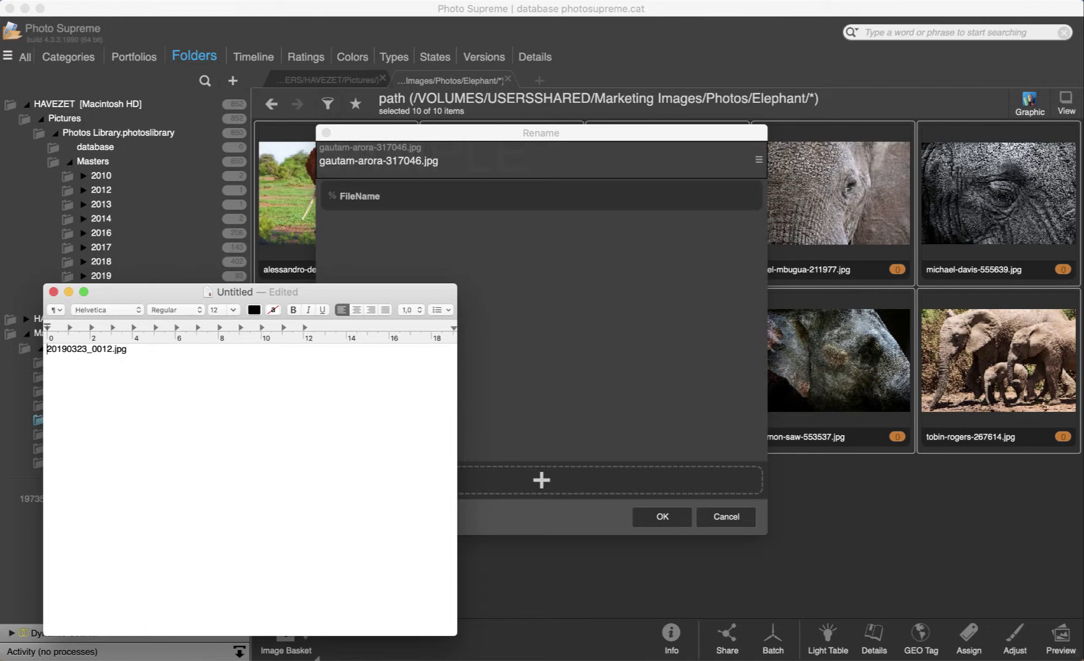
{"action": "key", "text": "Right"}
{"action": "key", "text": "Right"}
{"action": "key", "text": "Right"}
{"action": "key", "text": "Return"}
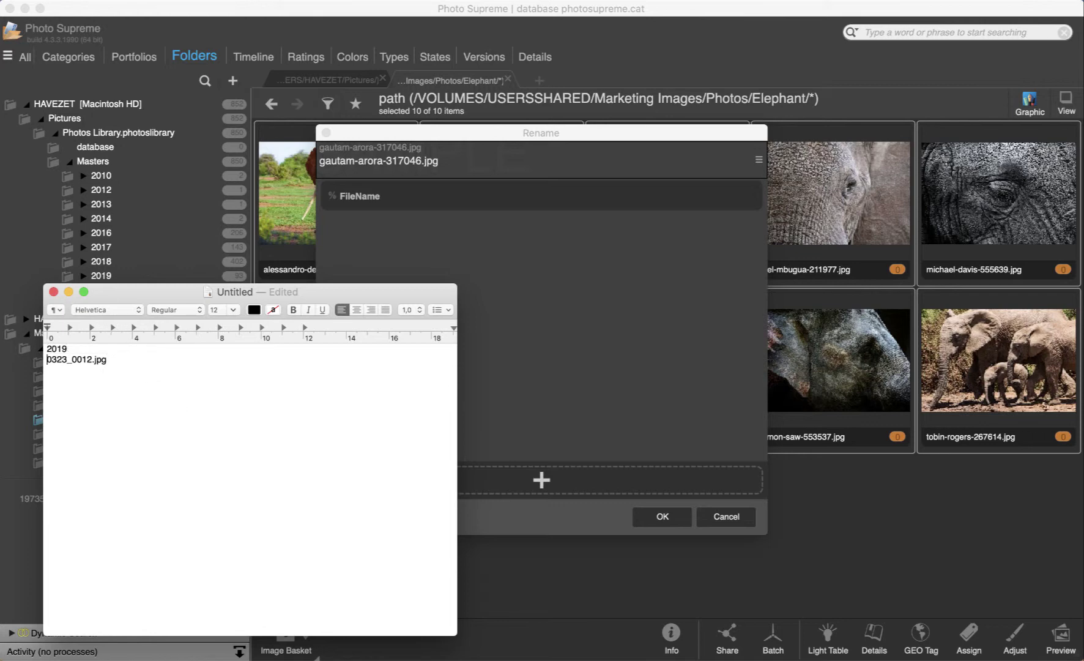
{"action": "key", "text": "Return"}
{"action": "key", "text": "Right"}
{"action": "key", "text": "Right"}
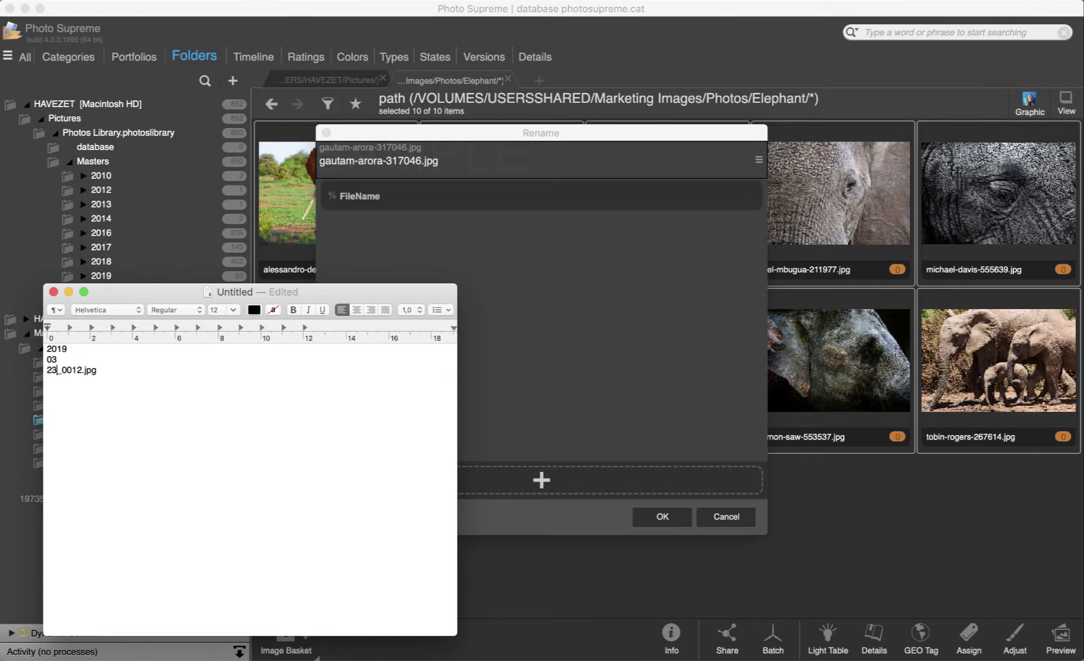
{"action": "key", "text": "Return"}
{"action": "key", "text": "Return"}
{"action": "key", "text": "Right"}
{"action": "key", "text": "Right"}
{"action": "key", "text": "Right"}
{"action": "key", "text": "Right"}
{"action": "key", "text": "Return"}
Delete the .jpg extension line and the empty trailing line
{"action": "left_click", "coordinate": [62, 402]}
{"action": "key", "text": "super+shift+Left"}
{"action": "key", "text": "super+x"}
{"action": "key", "text": "BackSpace"}
Add a four-digit photo-date Year Number part and remove FileName, previewing 2018.jpg
{"action": "left_click", "coordinate": [527, 278]}
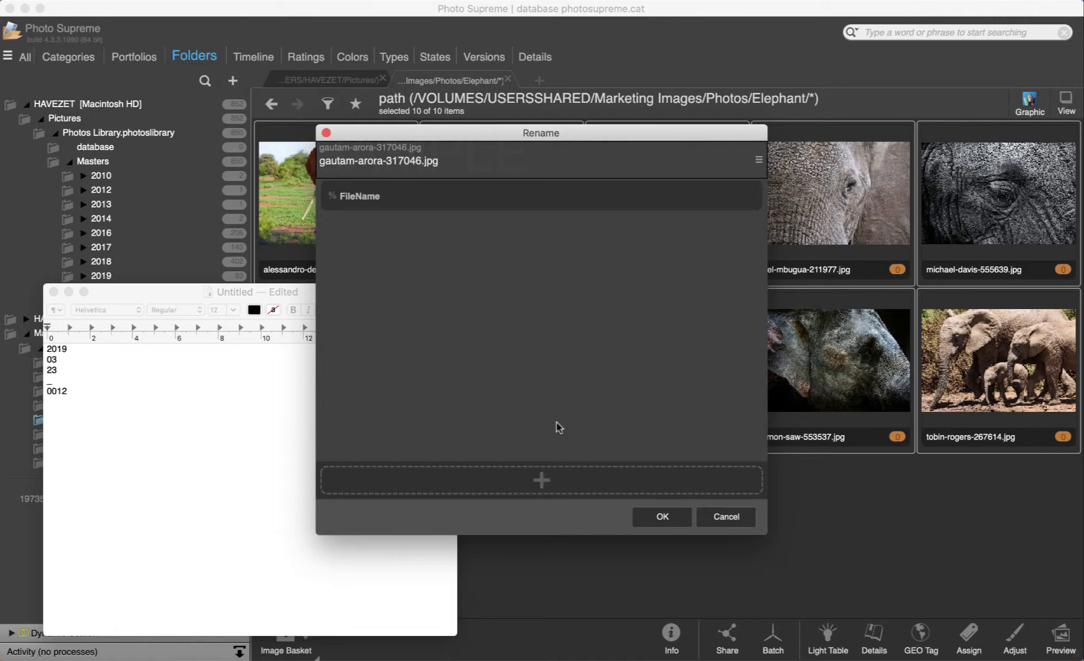
{"action": "left_click", "coordinate": [542, 482]}
{"action": "mouse_move", "coordinate": [610, 511]}
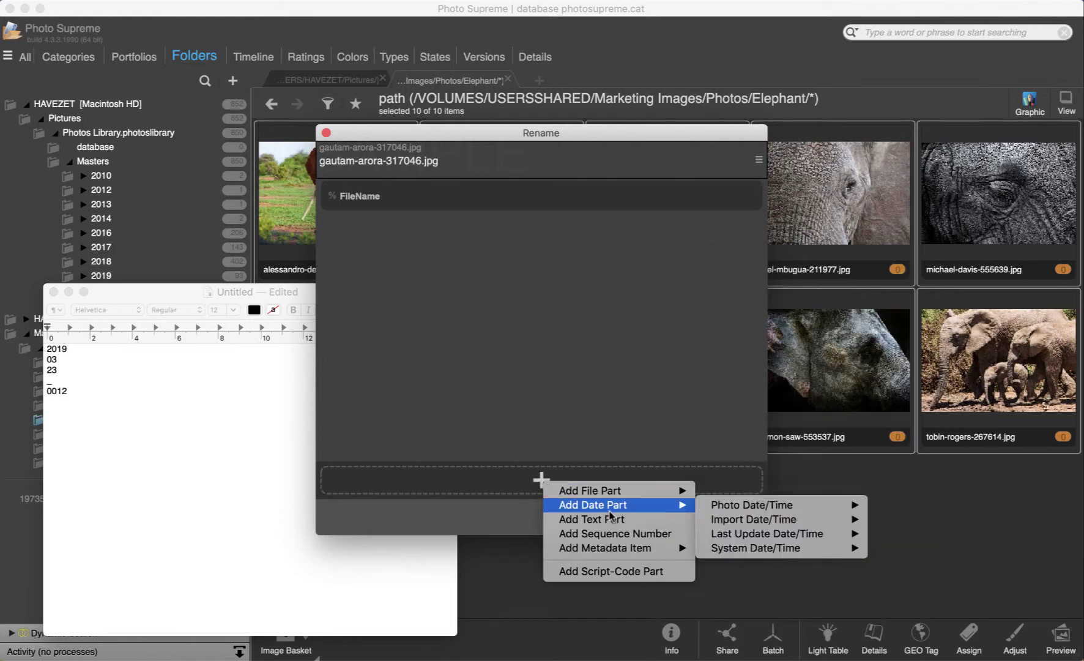
{"action": "mouse_move", "coordinate": [715, 505]}
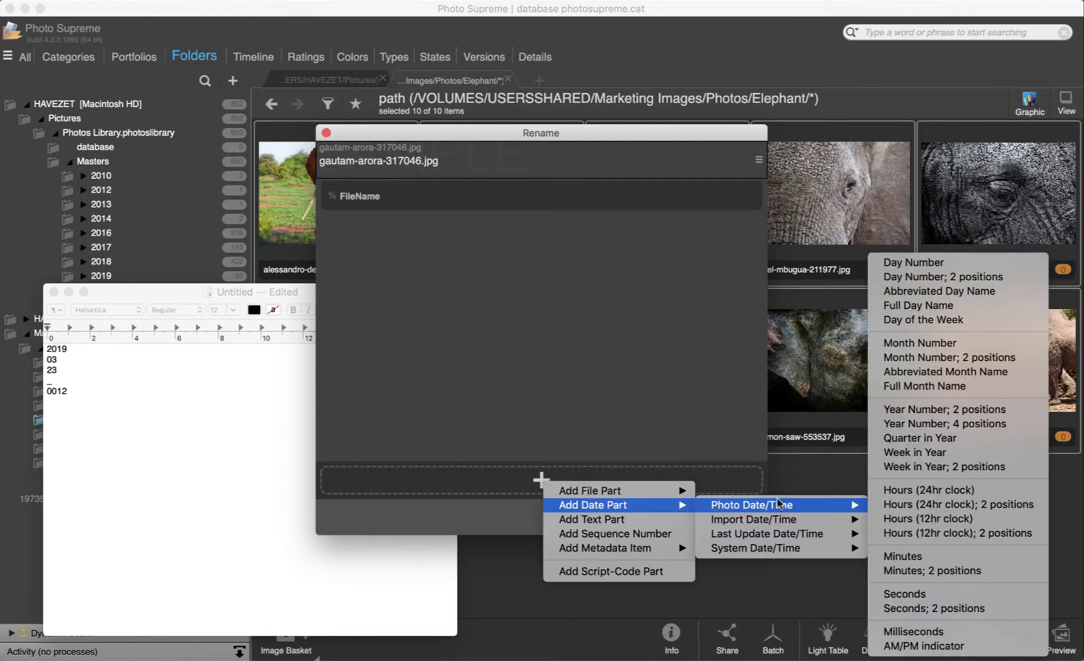
{"action": "left_click", "coordinate": [929, 425]}
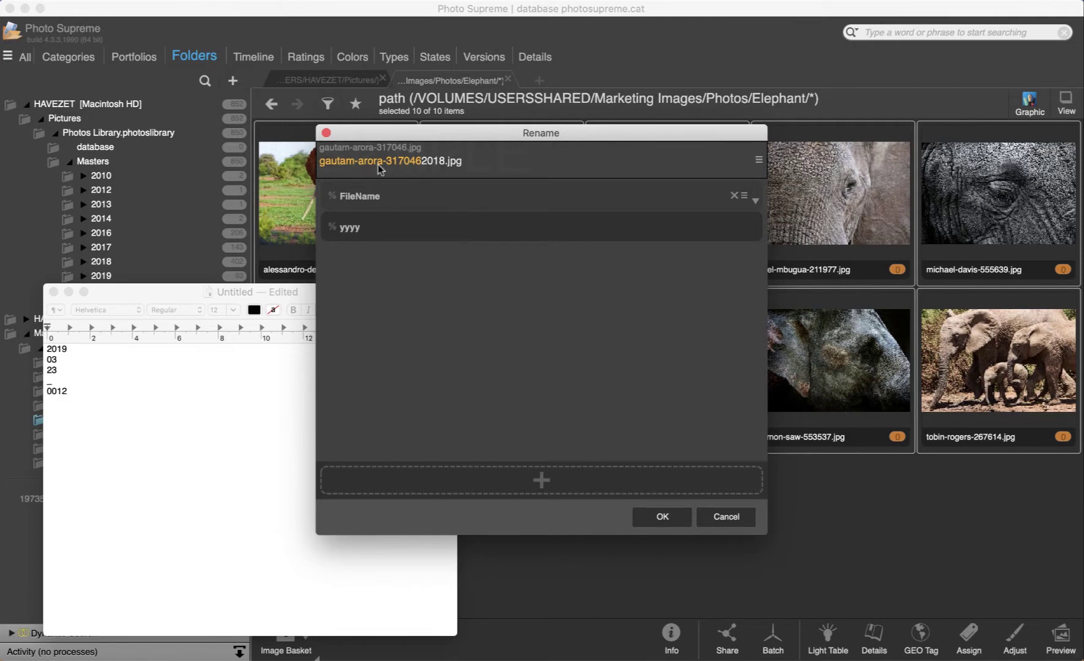
{"action": "left_click", "coordinate": [733, 197]}
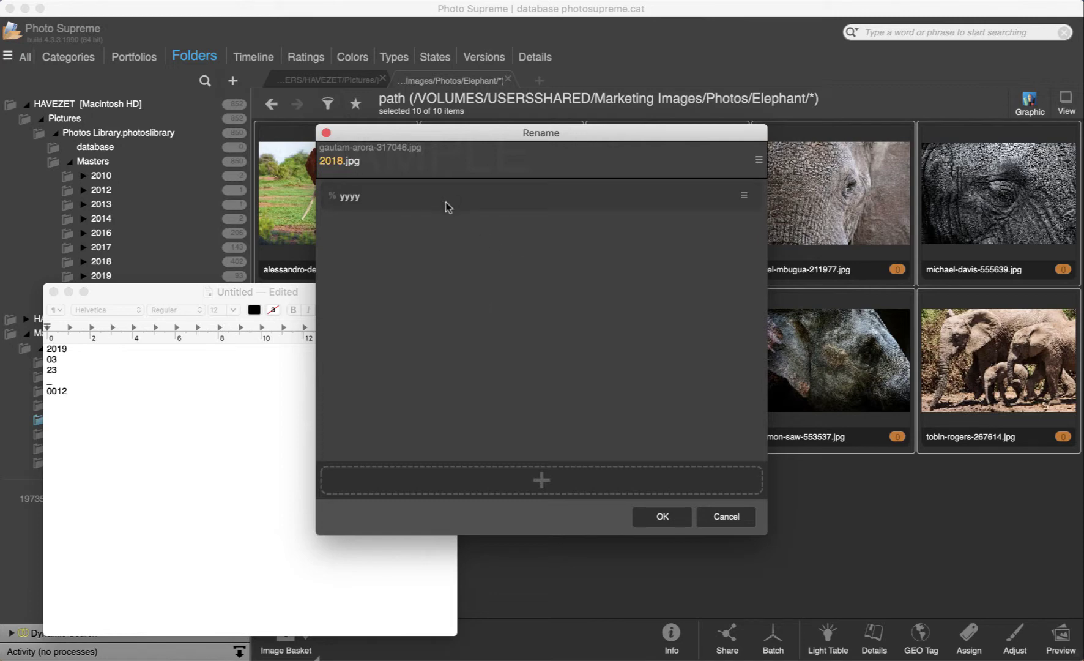
Add two-digit photo Month and Day Number parts so the preview reads 20180217.jpg
{"action": "left_click", "coordinate": [541, 480]}
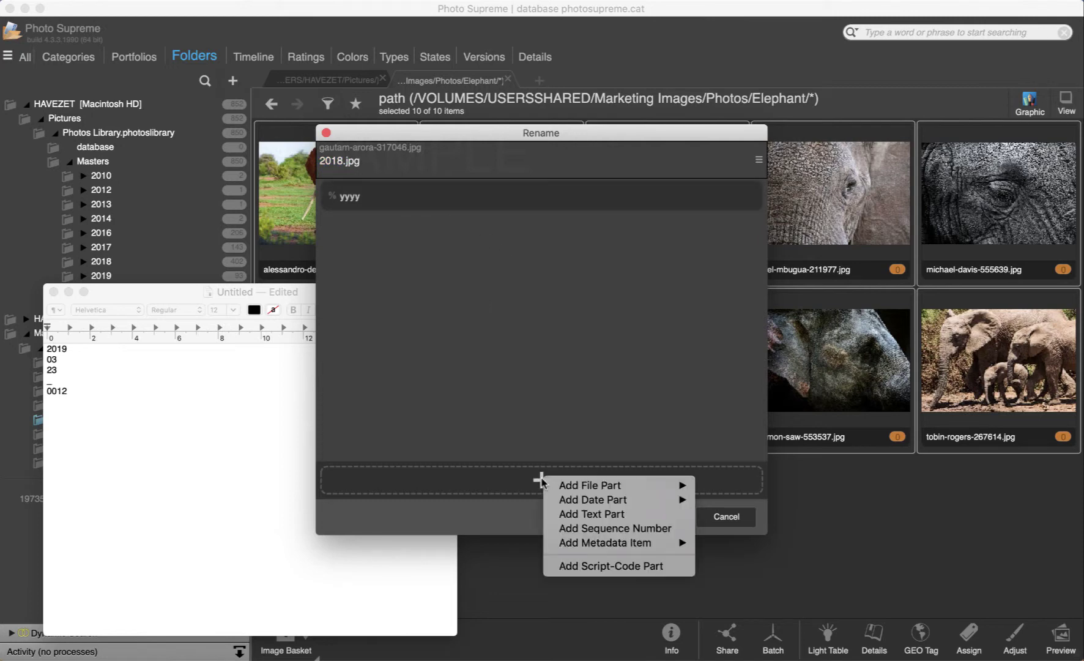
{"action": "mouse_move", "coordinate": [764, 503]}
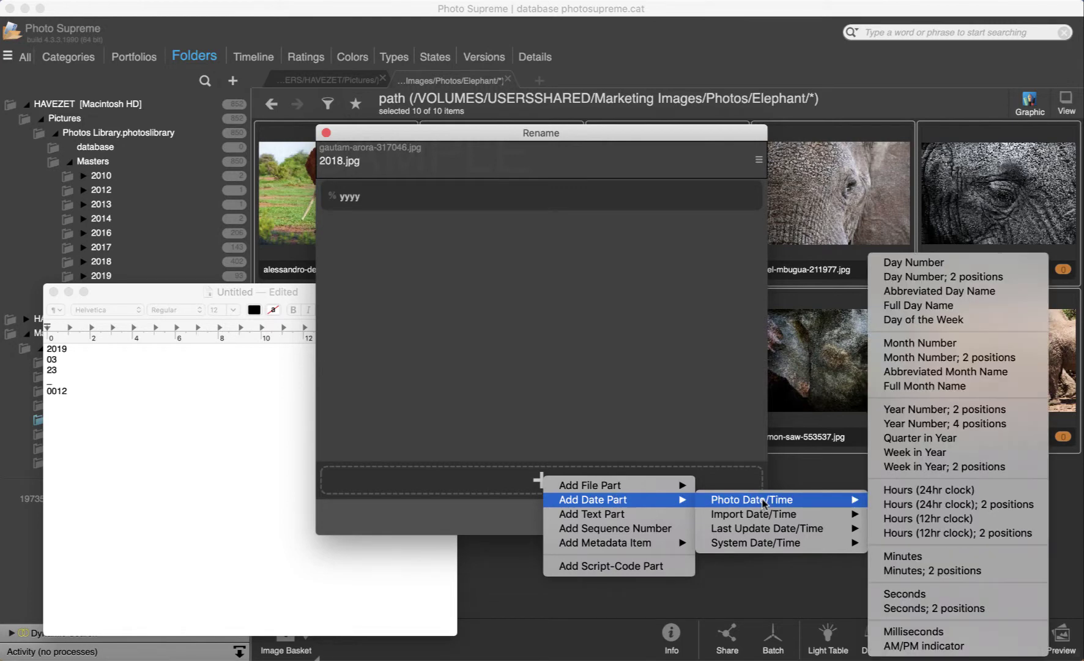
{"action": "left_click", "coordinate": [924, 361]}
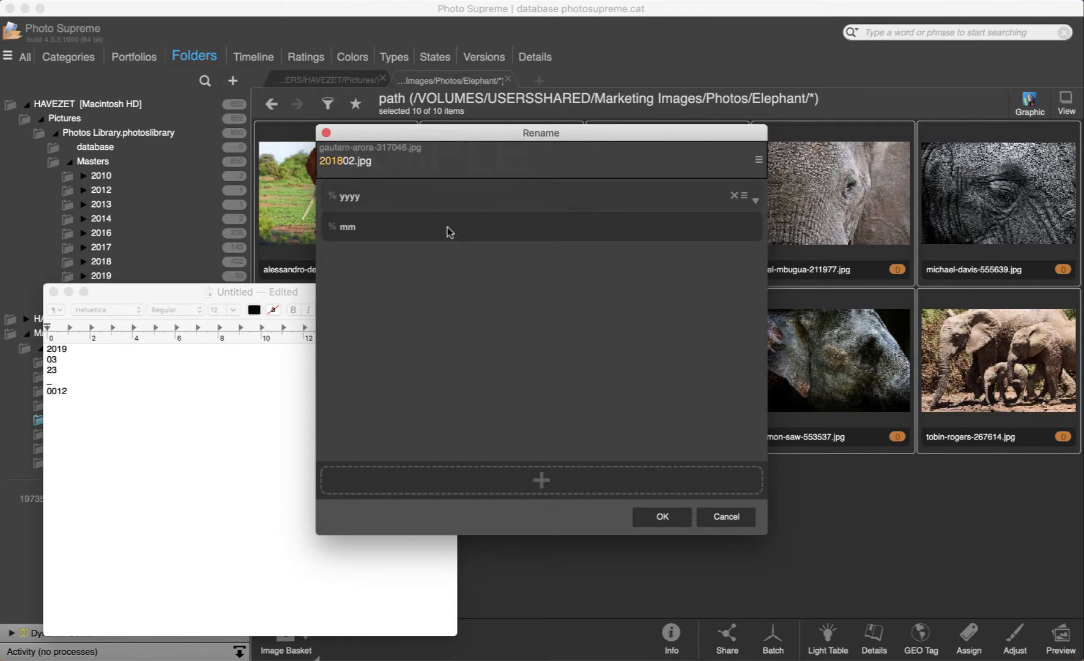
{"action": "left_click", "coordinate": [545, 482]}
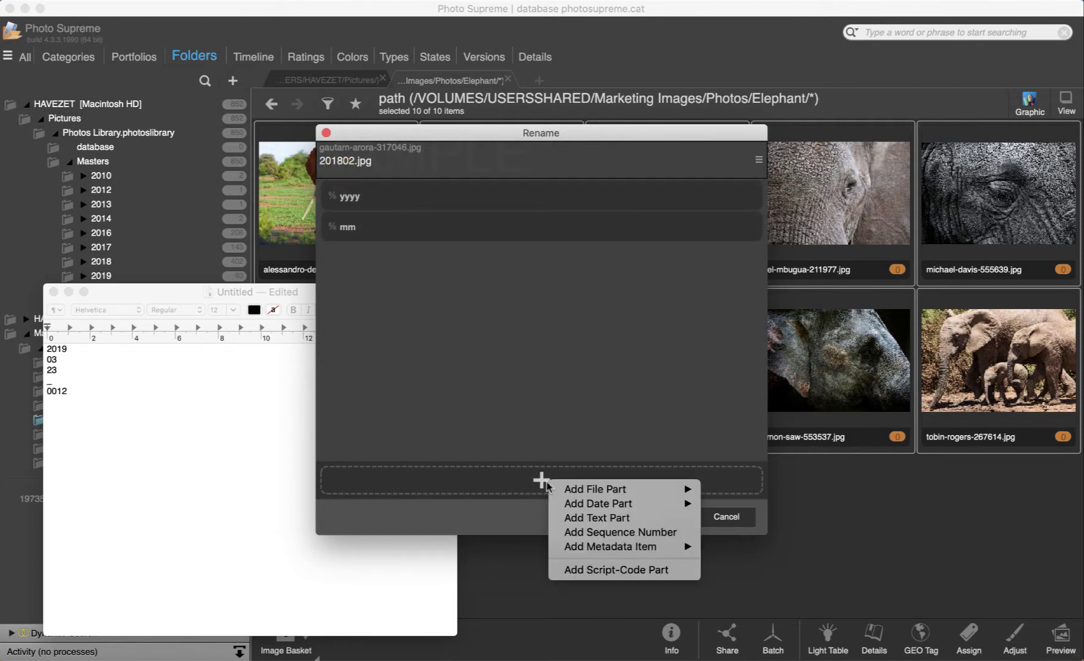
{"action": "mouse_move", "coordinate": [625, 504]}
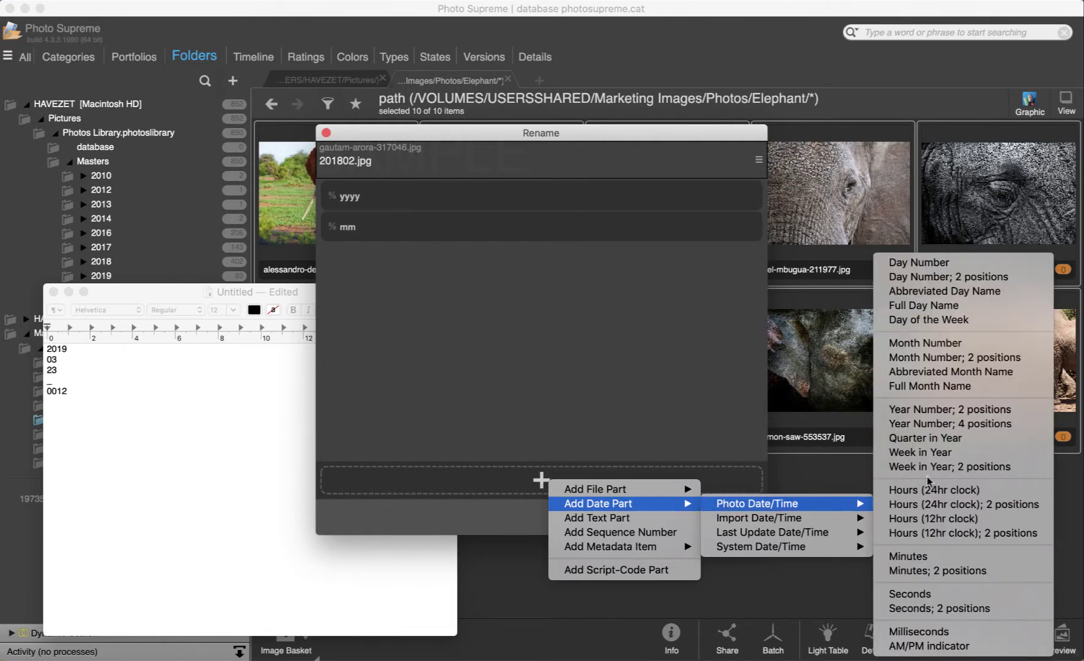
{"action": "left_click", "coordinate": [957, 277]}
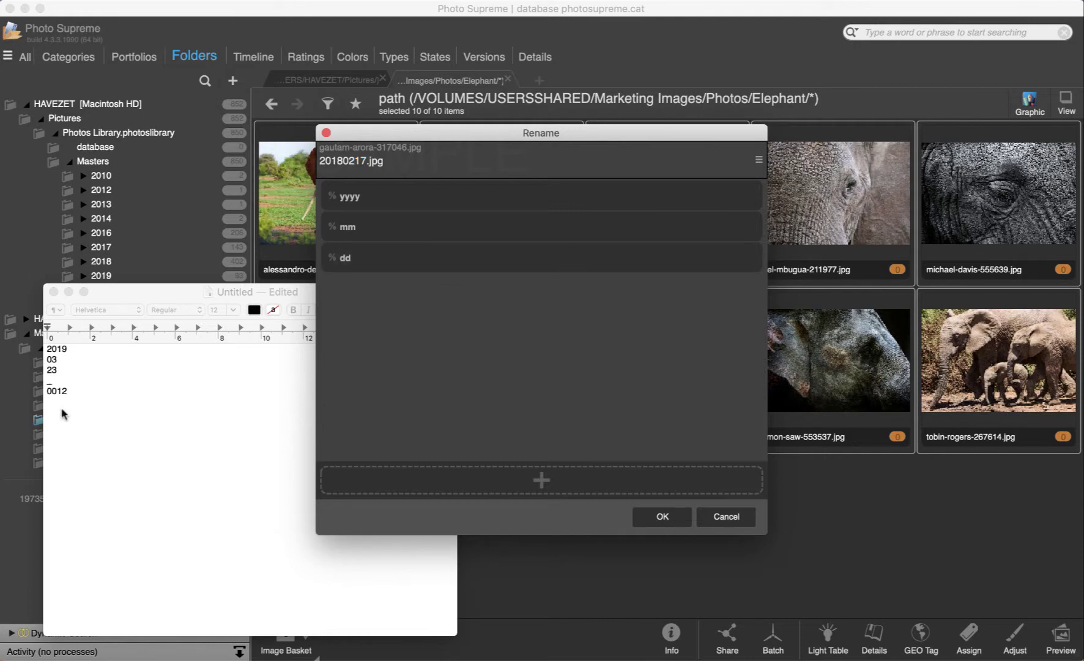
Append an underscore text part and a sequence number part, previewing 20180217_001.jpg
{"action": "left_click", "coordinate": [541, 481]}
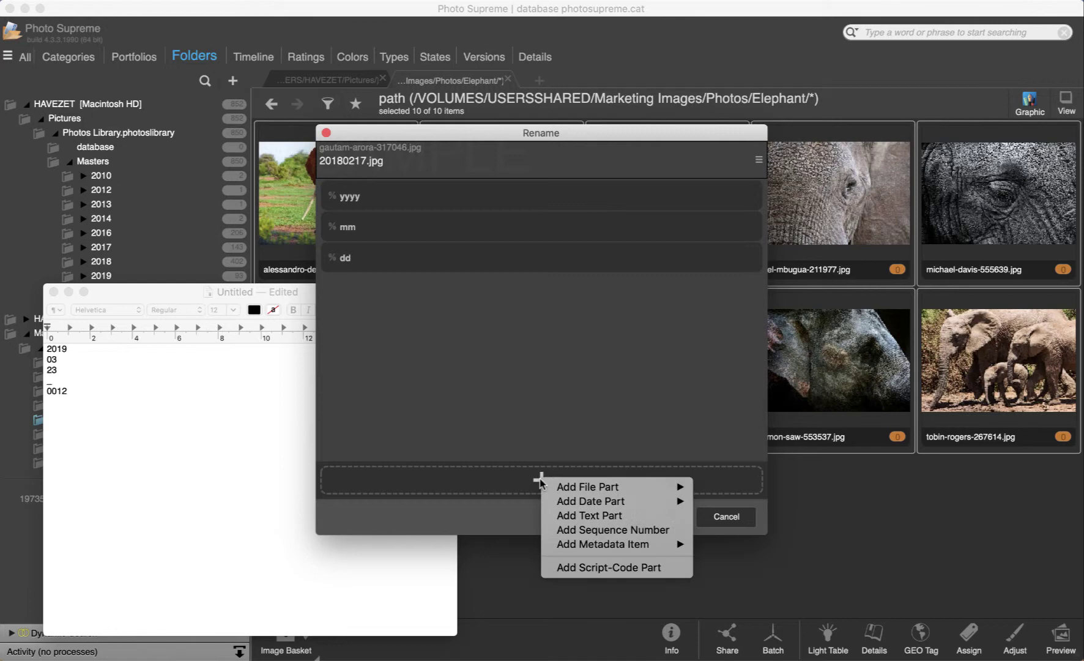
{"action": "left_click", "coordinate": [600, 517]}
{"action": "type", "text": "_"}
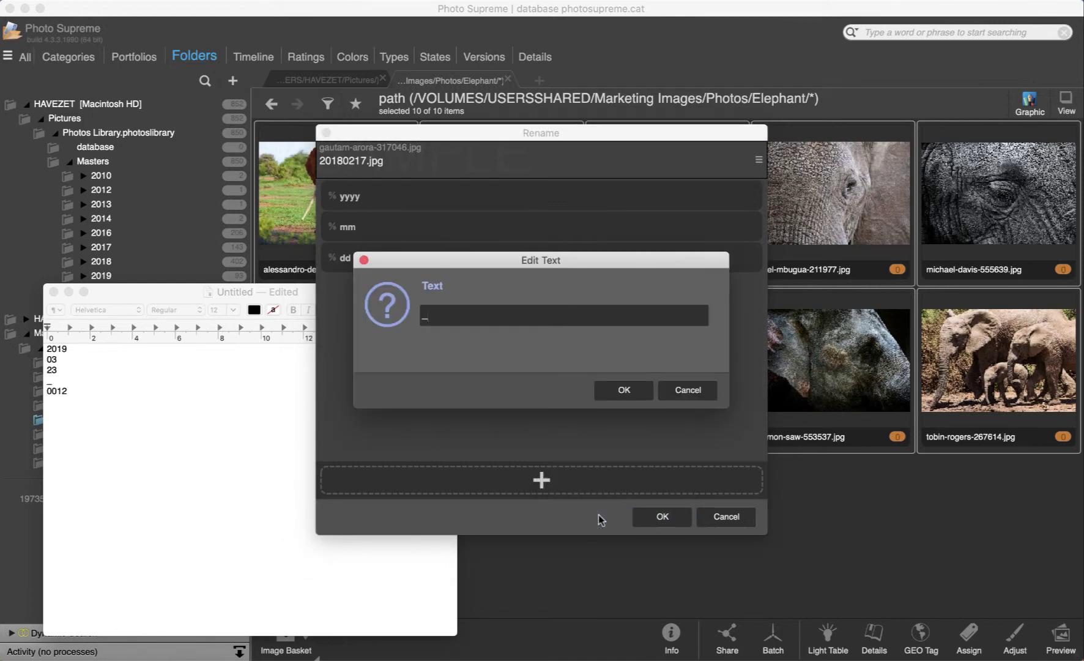
{"action": "key", "text": "Return"}
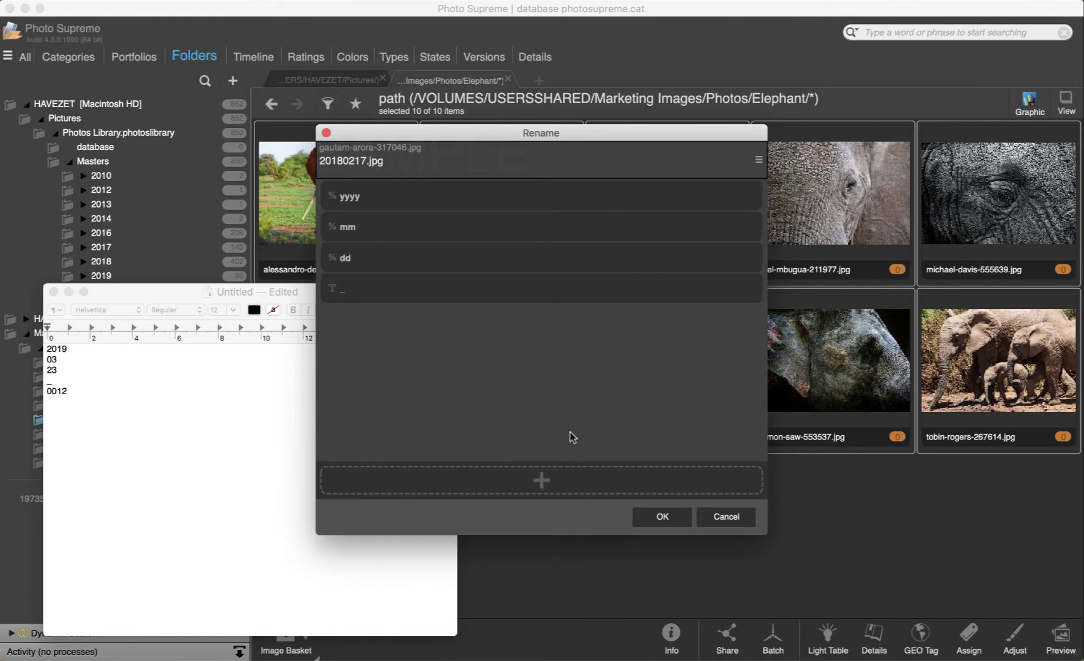
{"action": "left_click", "coordinate": [542, 482]}
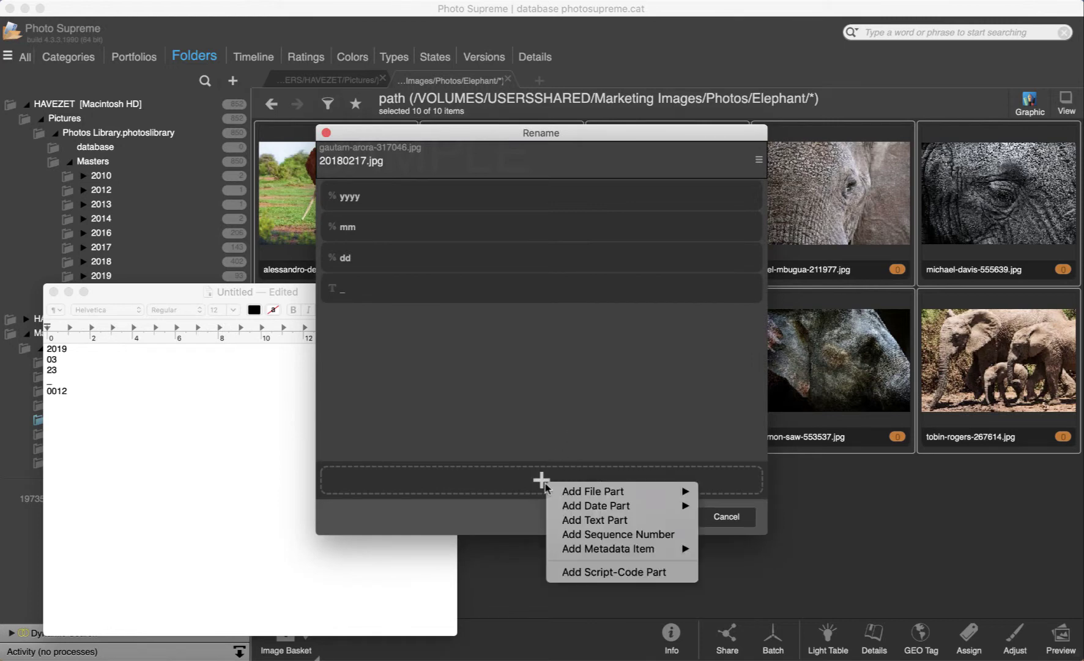
{"action": "left_click", "coordinate": [619, 535]}
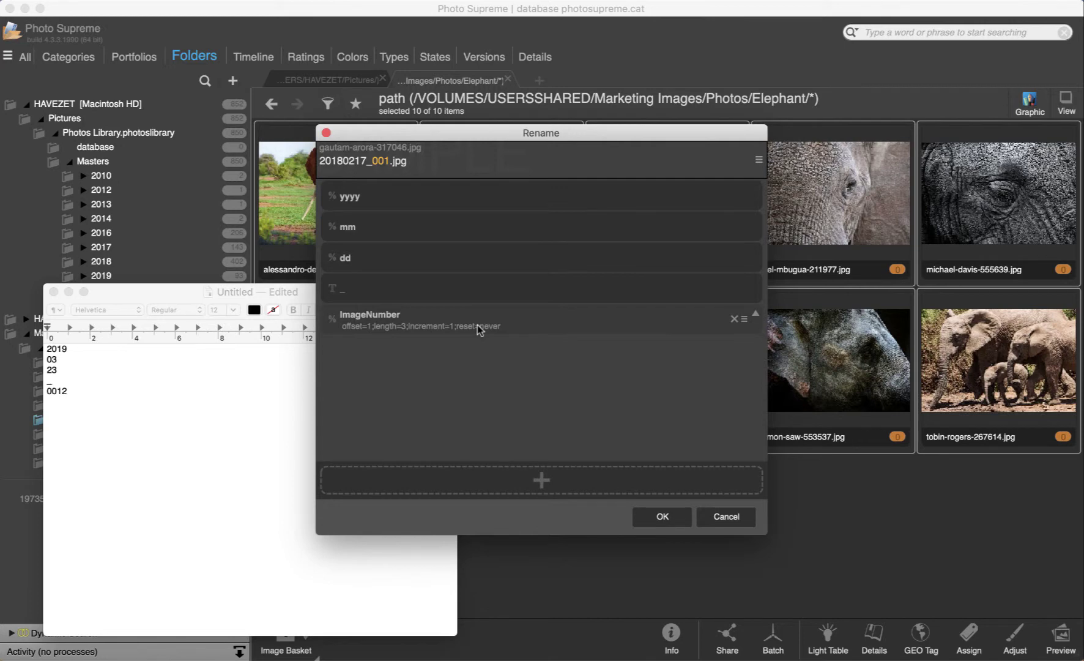
Give the ImageNumber counter 4-digit padding, offset 3075 and Don't reset
{"action": "double_click", "coordinate": [532, 325]}
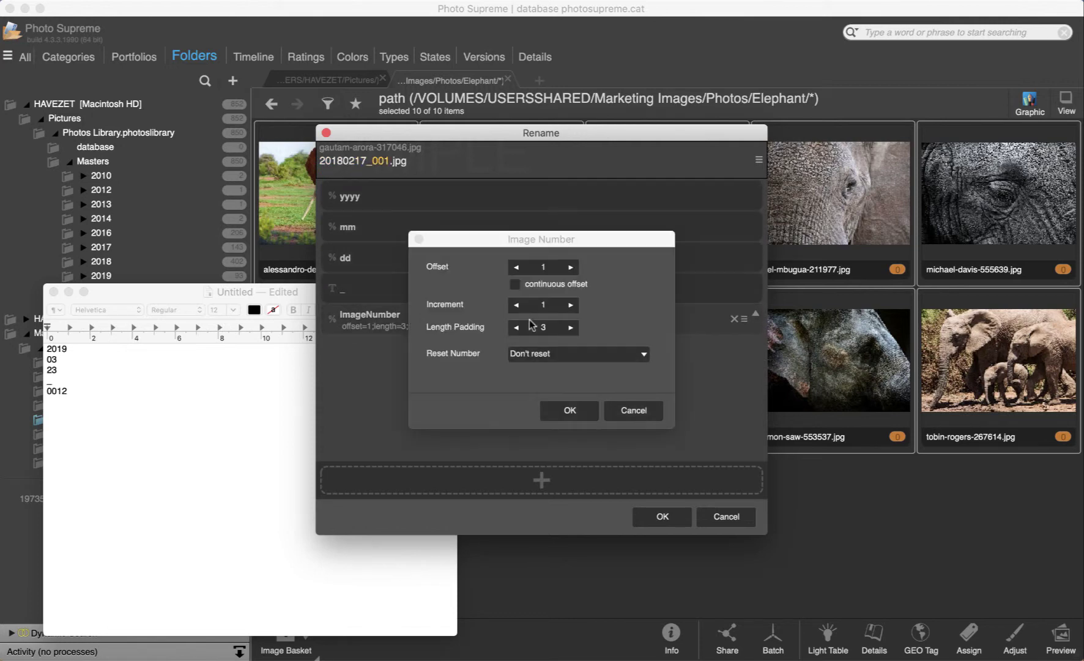
{"action": "left_click", "coordinate": [570, 329]}
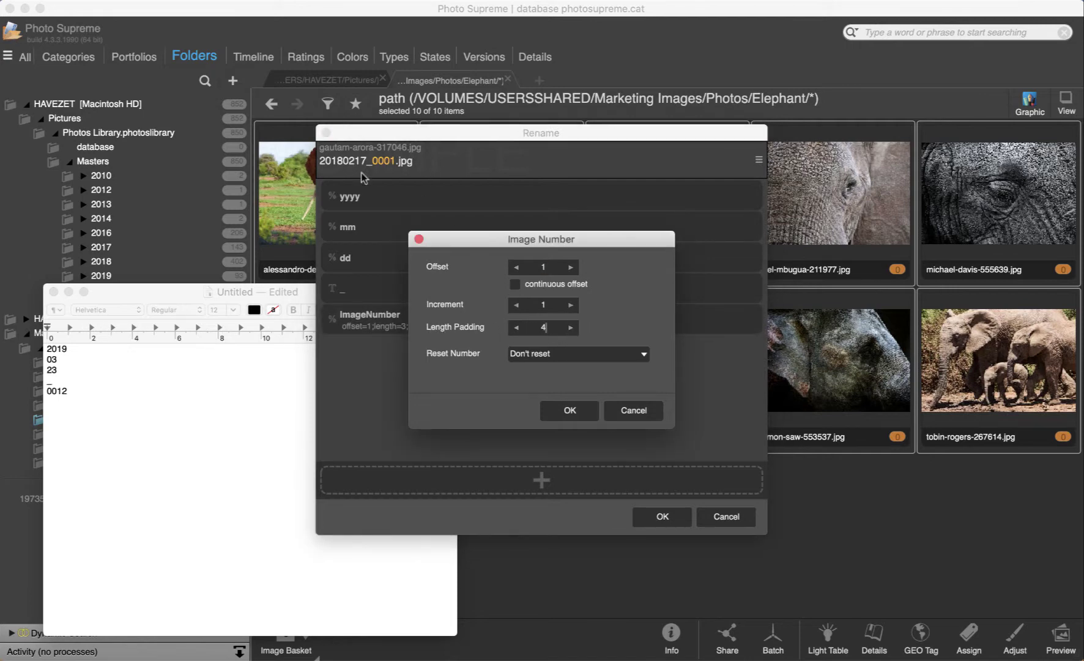
{"action": "double_click", "coordinate": [557, 267]}
{"action": "type", "text": "3075"}
{"action": "left_click", "coordinate": [564, 354]}
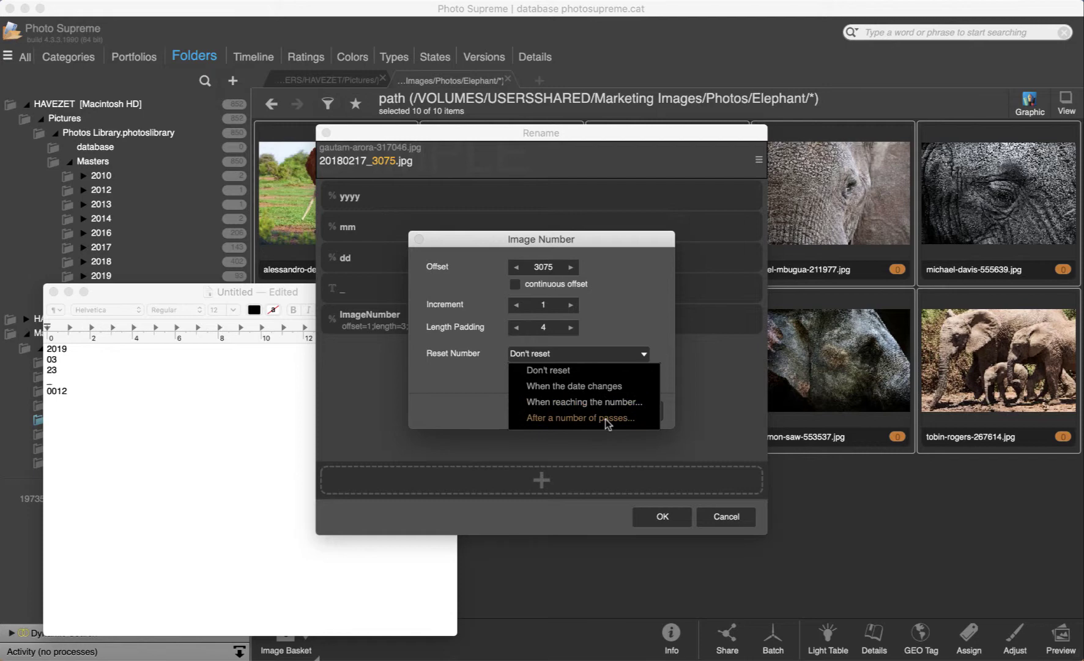
{"action": "left_click", "coordinate": [615, 318]}
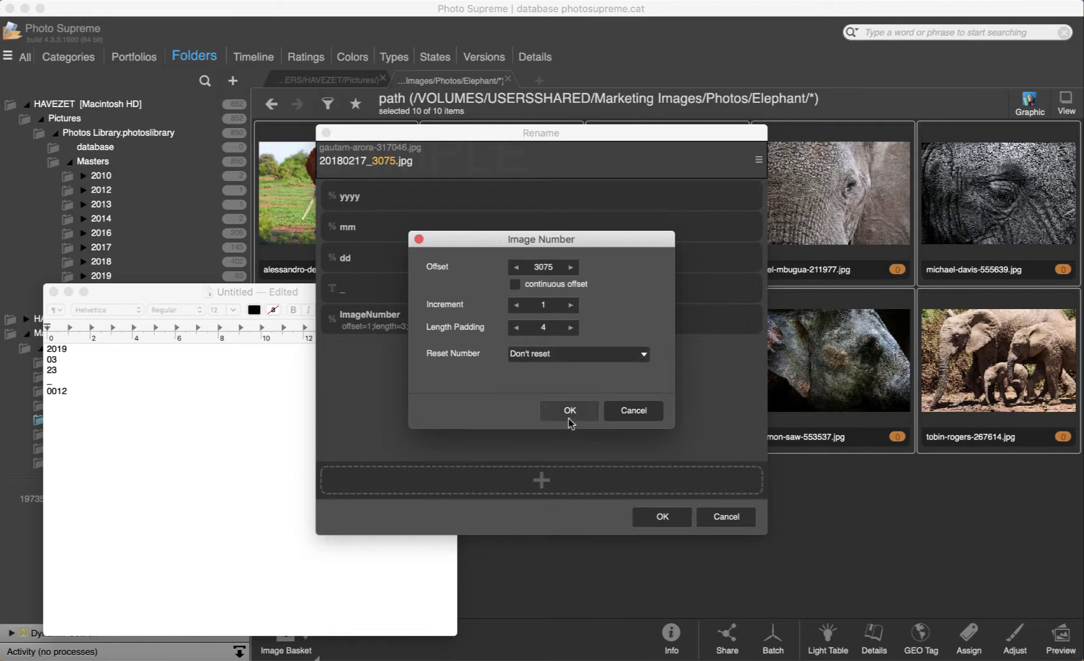
Confirm the Image Number settings, then close the TextEdit note without saving
{"action": "left_click", "coordinate": [570, 411]}
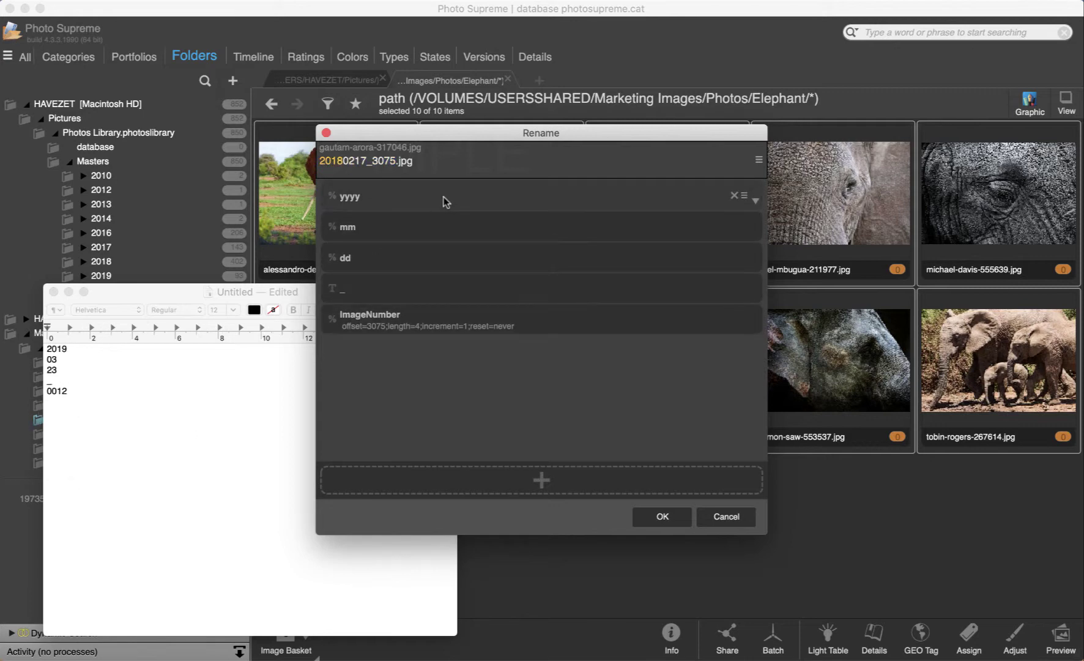
{"action": "left_click", "coordinate": [189, 450]}
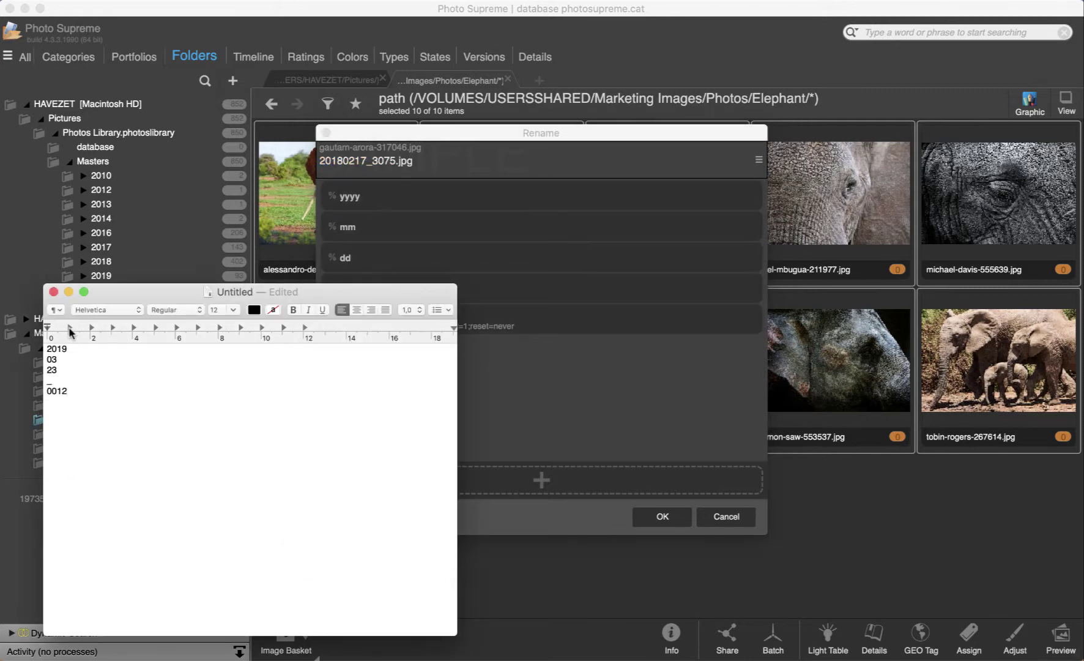
{"action": "left_click", "coordinate": [53, 292]}
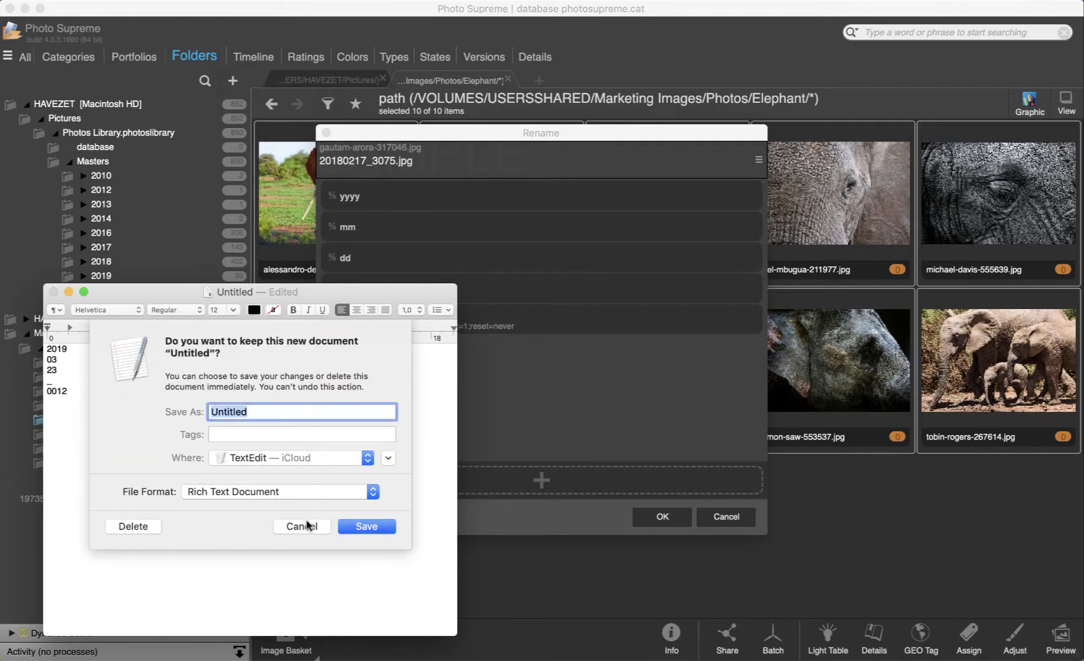
{"action": "left_click", "coordinate": [150, 529]}
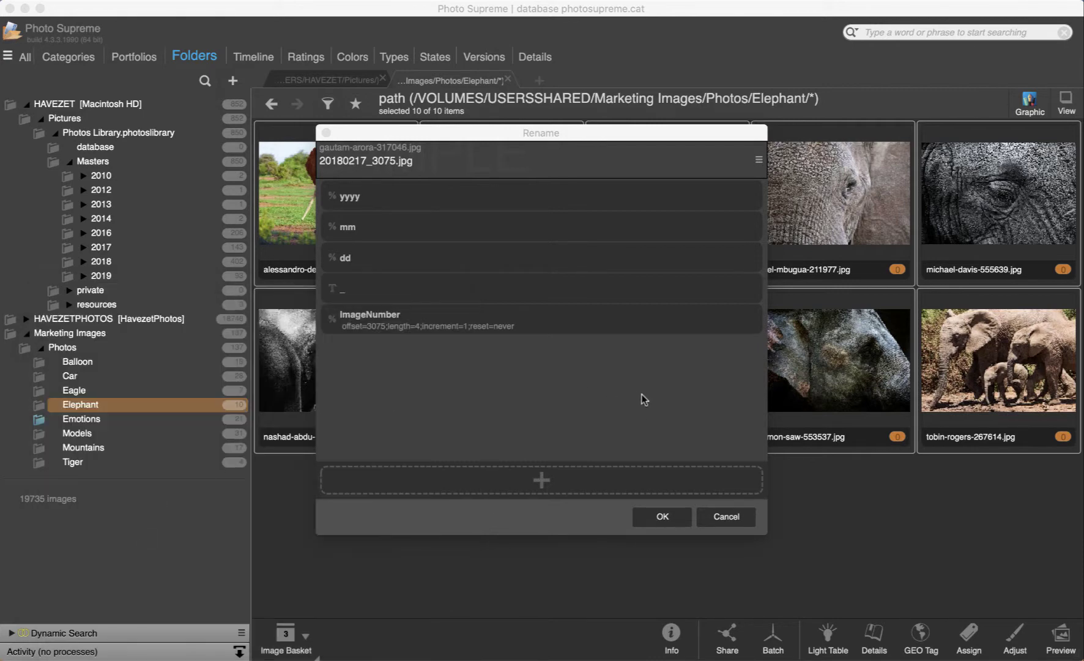
Save the rename rule to a file, then rename the ten photos starting at 20180217_3075.jpg
{"action": "left_click", "coordinate": [759, 162]}
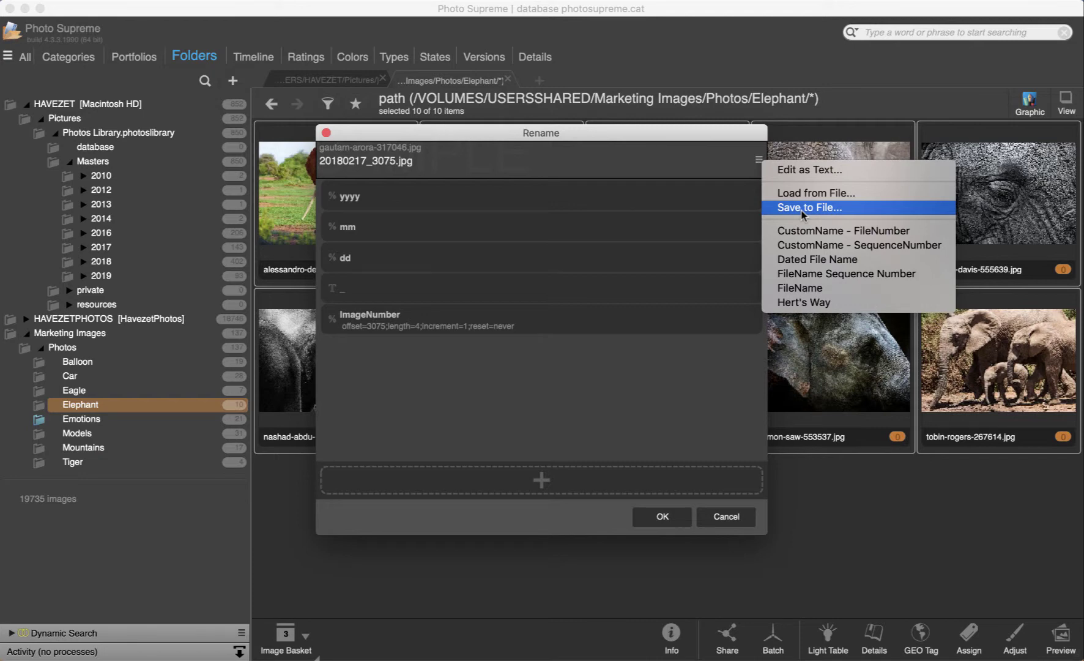
{"action": "left_click", "coordinate": [647, 386]}
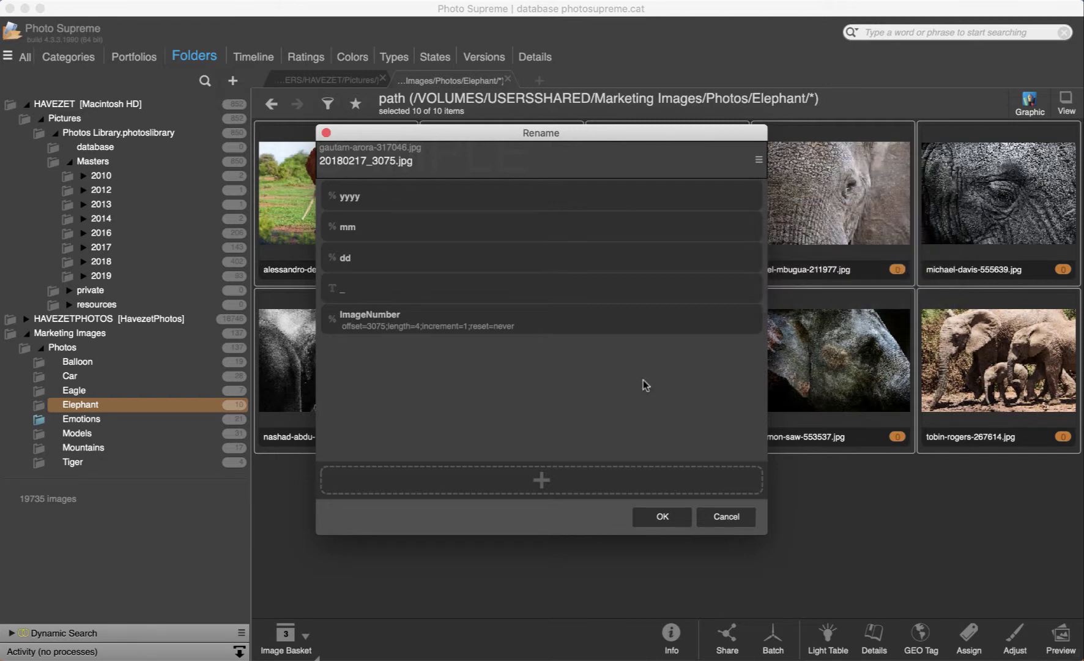
{"action": "left_click", "coordinate": [663, 518]}
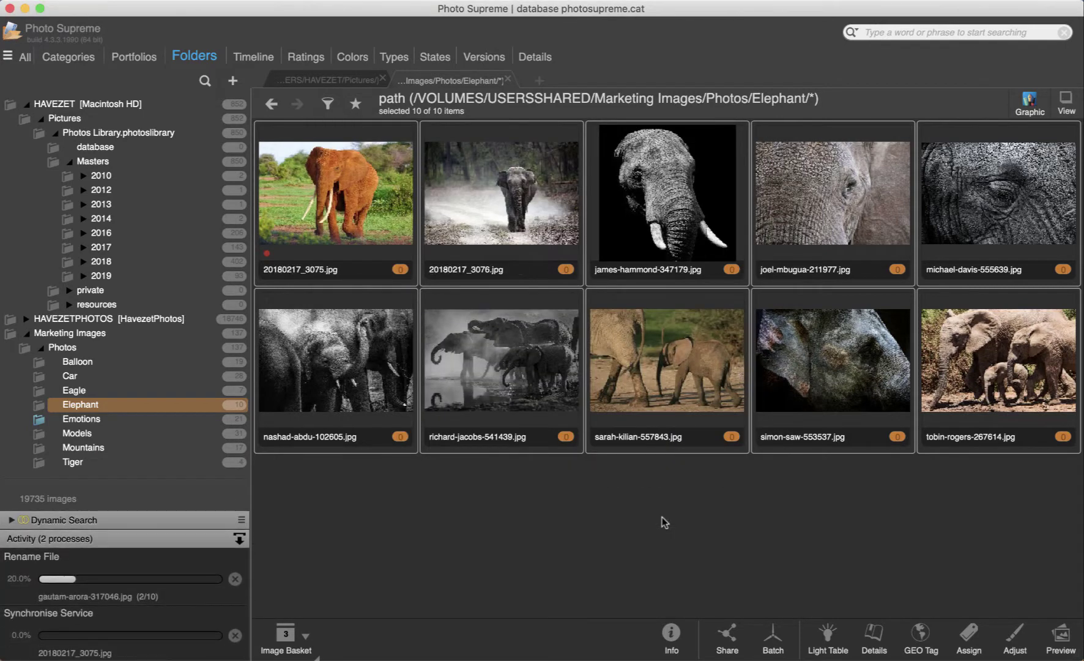